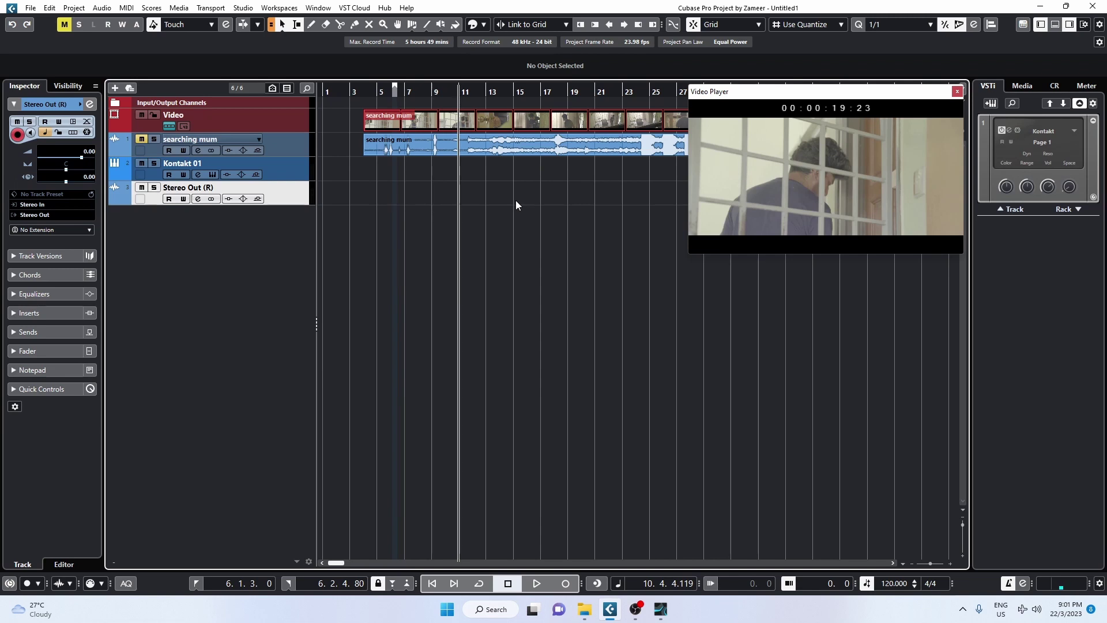
Check whether Use Video Follows Edit Mode is active for the project.
click(210, 8)
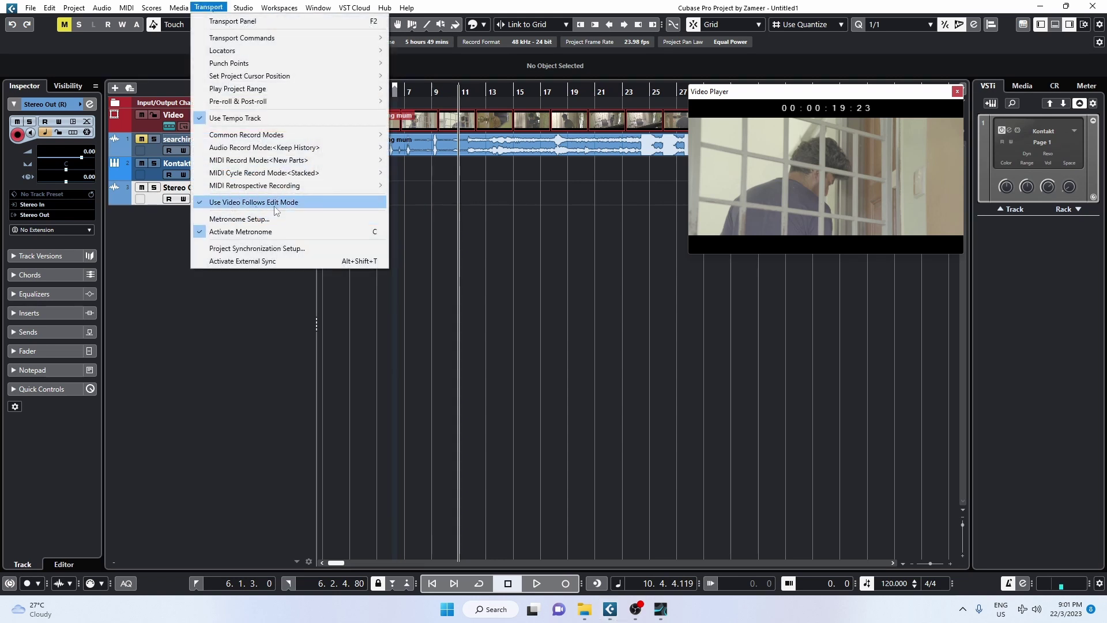
click(530, 227)
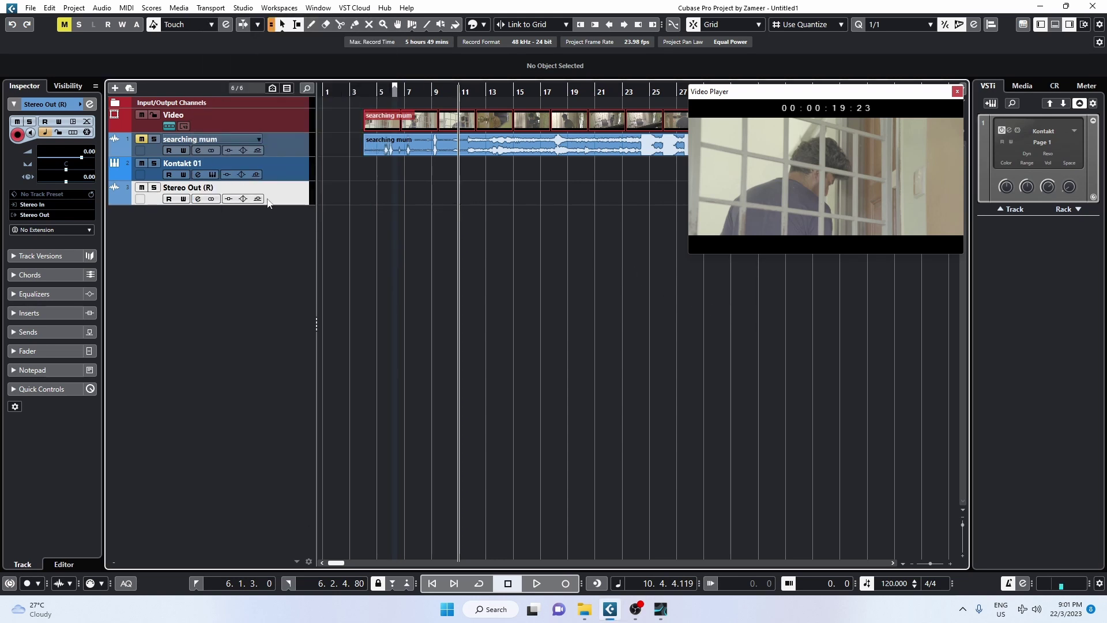
Create an empty part on the Stereo Out (R) track from bar 11 and extend it to about bar 18.
click(303, 173)
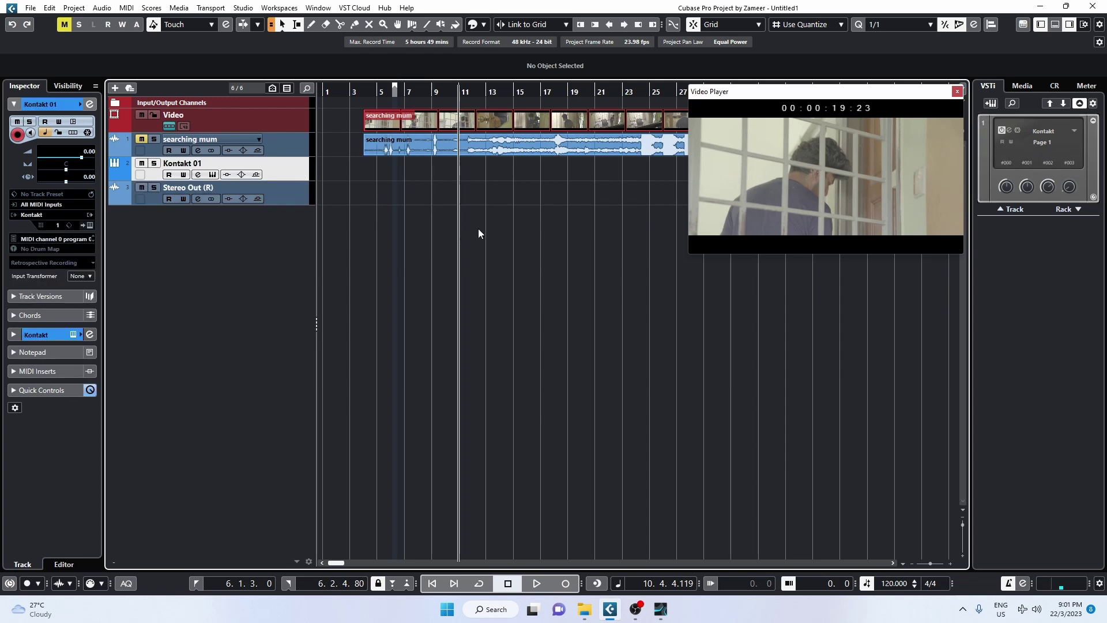
mouse_move(462, 193)
mouse_down()
mouse_move(553, 195)
mouse_move(528, 195)
mouse_up()
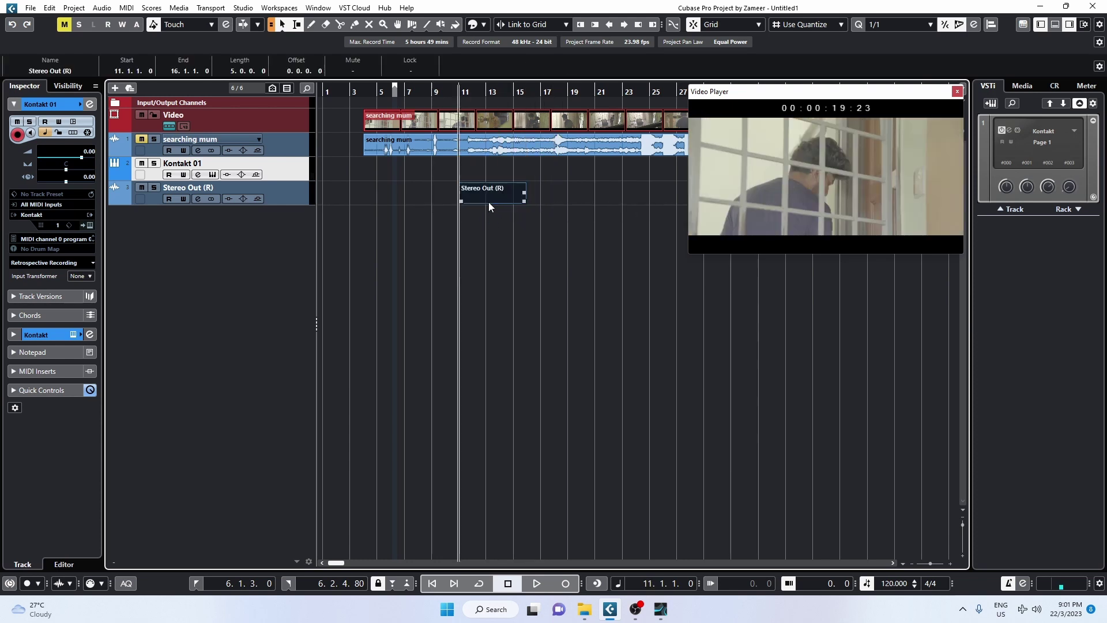
drag(526, 207, 554, 203)
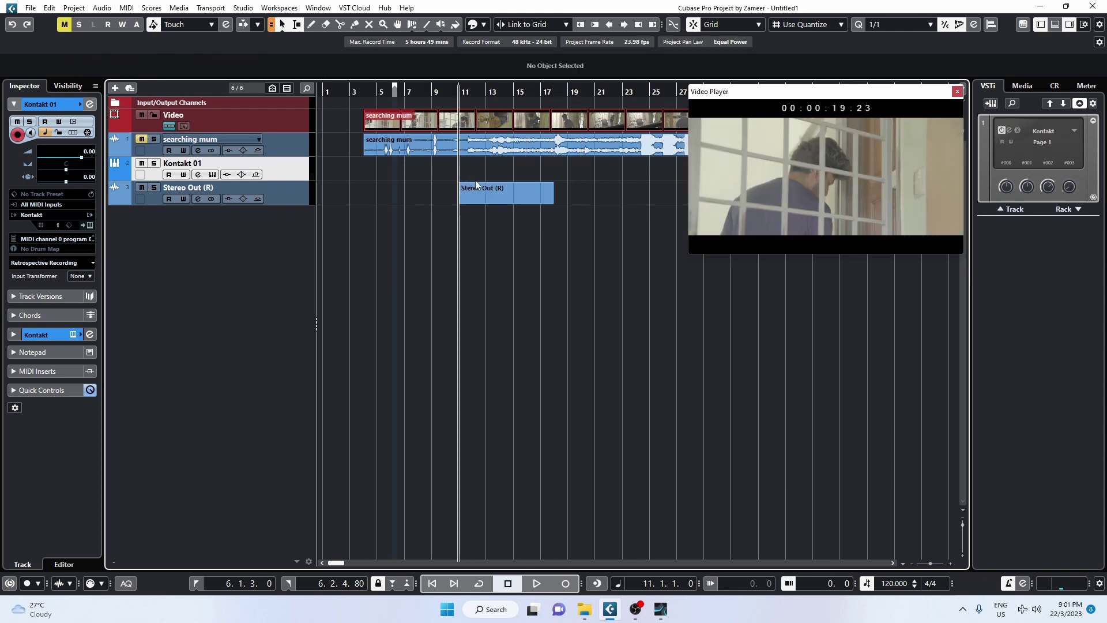
Create a MIDI part on the Kontakt 01 track from bar 11 and resize it to end at about bar 18.
mouse_move(469, 168)
mouse_down()
mouse_move(637, 166)
mouse_move(535, 159)
mouse_move(623, 168)
mouse_up()
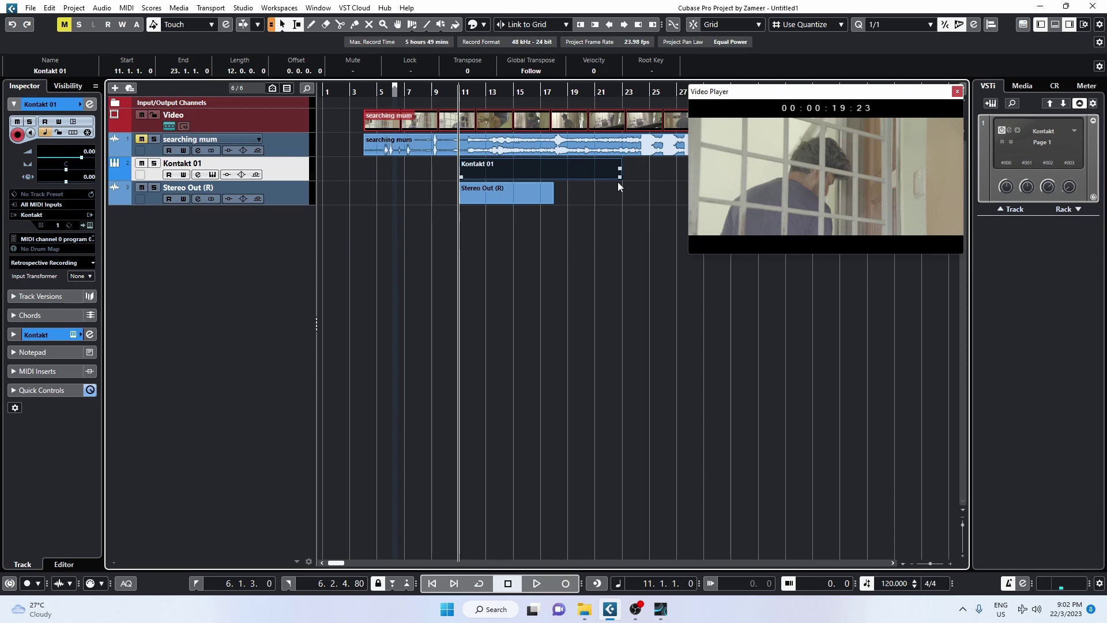
drag(618, 177, 550, 178)
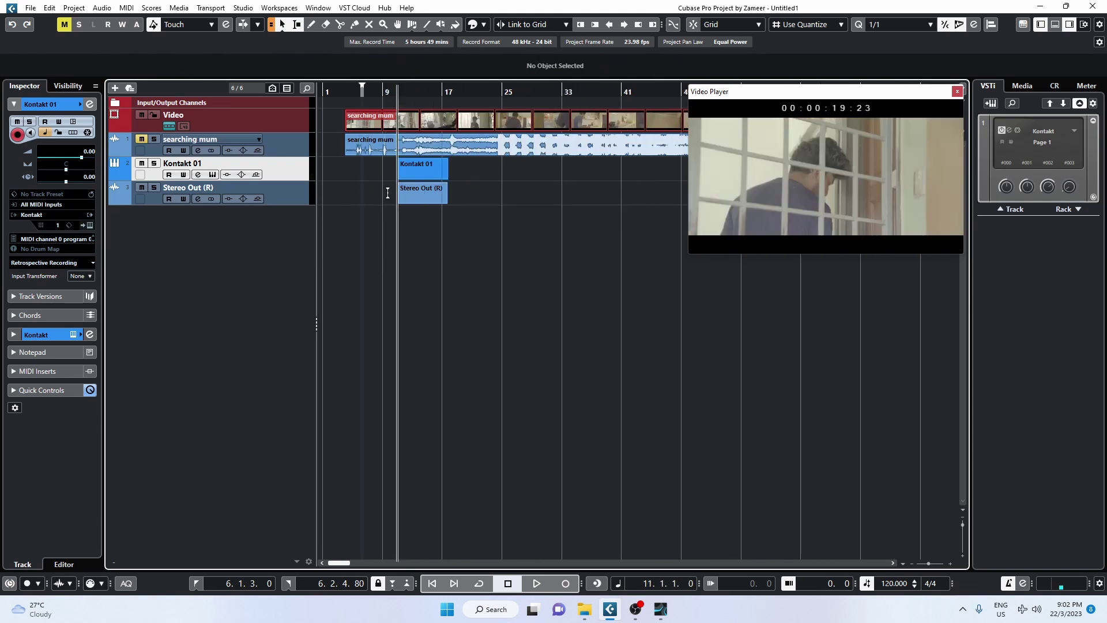
Draw a MIDI part on the Kontakt 01 track from 33.2.2.30 to 37.4.1.77.
scroll(386, 196, up, 3)
scroll(562, 153, up, 2)
scroll(620, 173, down, 2)
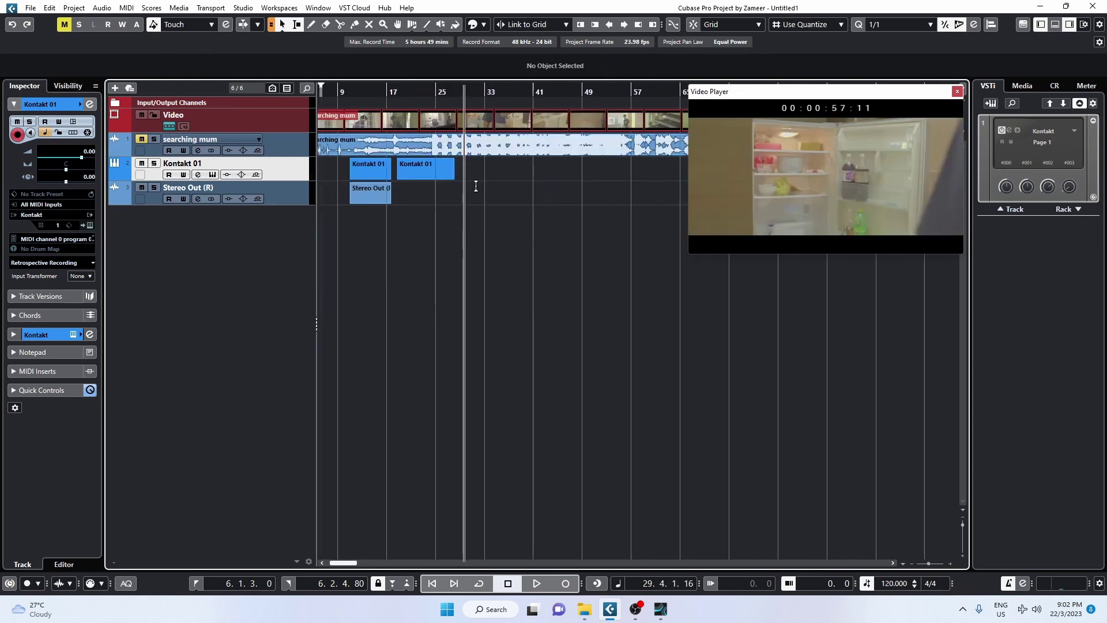
click(479, 173)
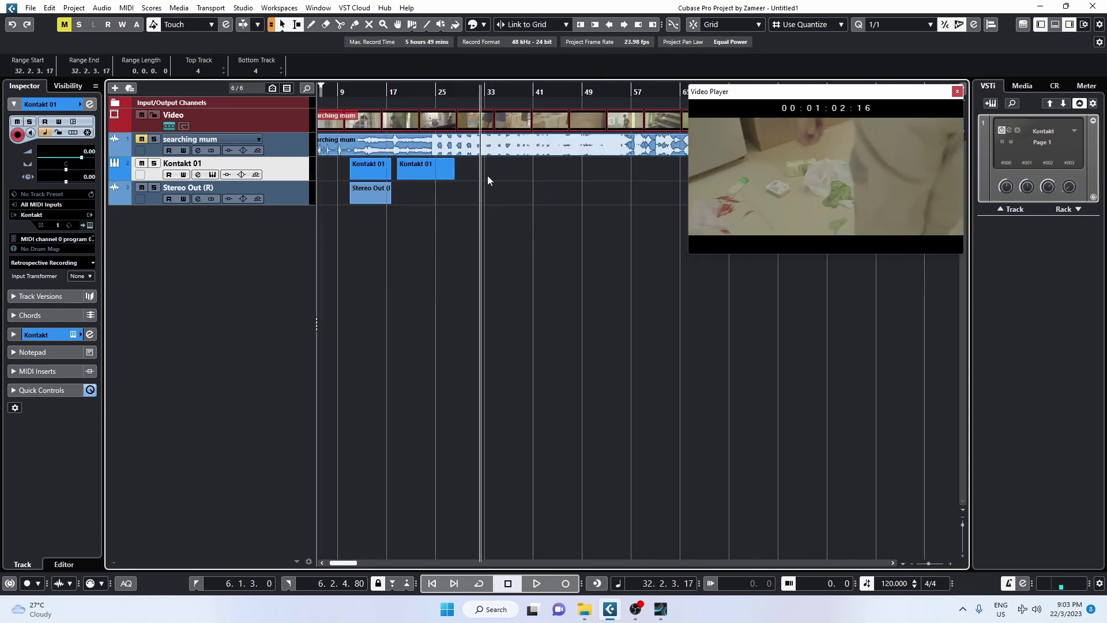
mouse_move(486, 178)
mouse_down()
mouse_move(527, 246)
mouse_move(598, 260)
mouse_up()
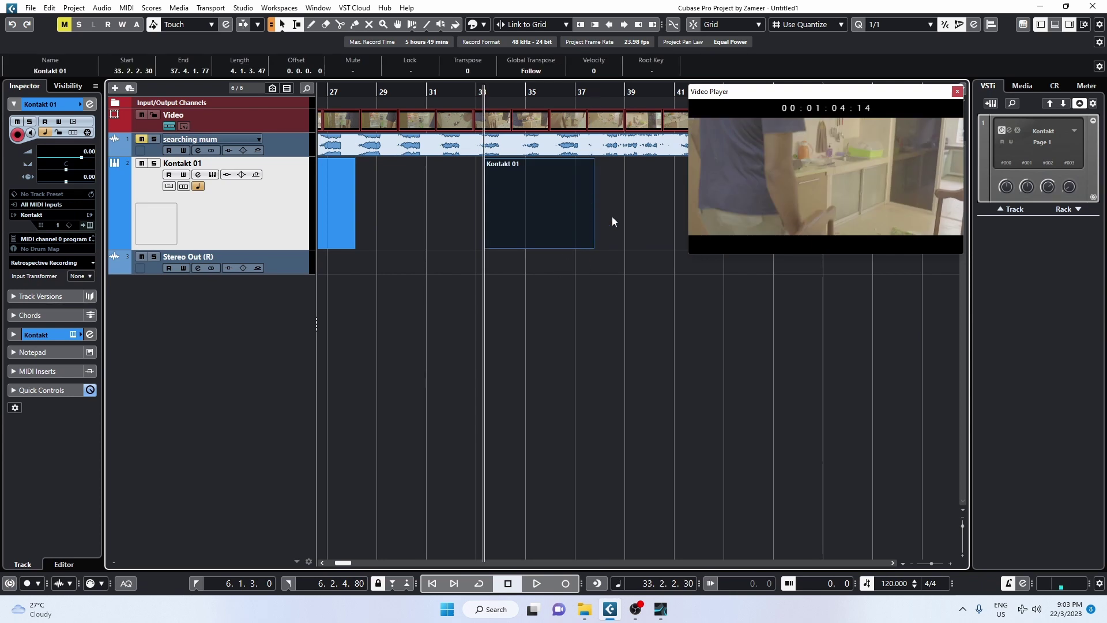
Examine the end of the new Kontakt 01 part around bar 37 against the matching video frame.
scroll(614, 216, up, 2)
click(547, 93)
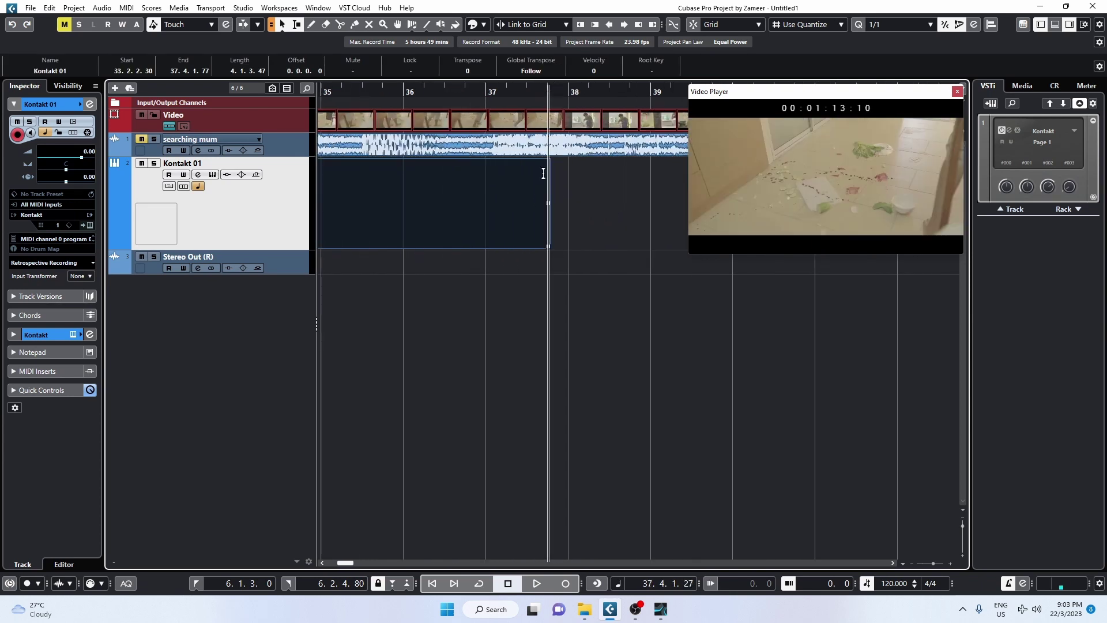
scroll(576, 222, up, 4)
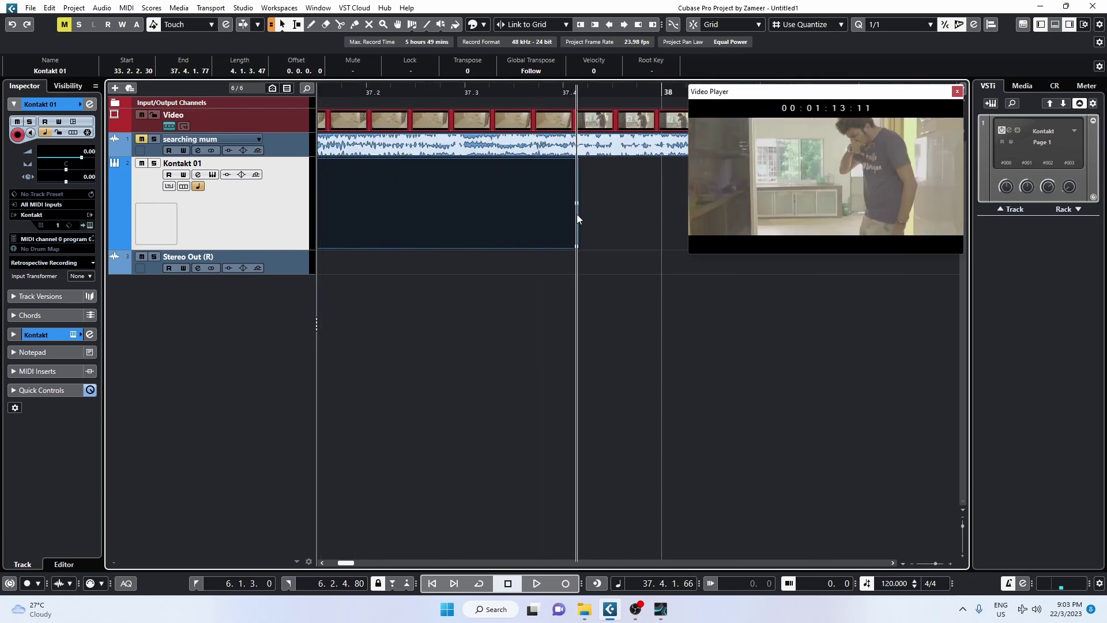
scroll(542, 250, down, 4)
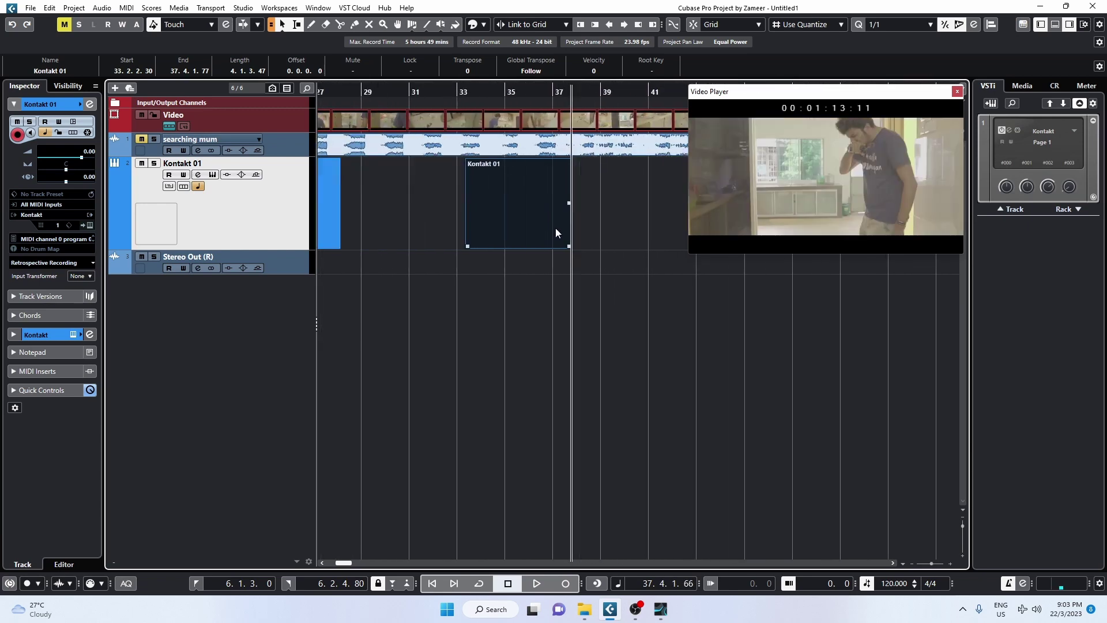
scroll(543, 237, up, 4)
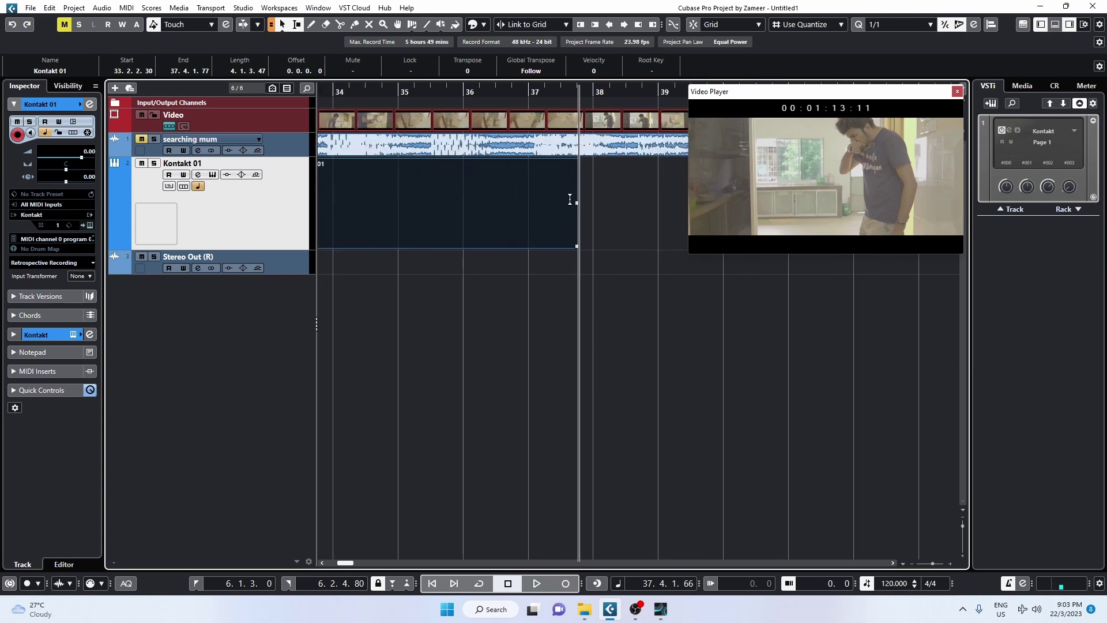
scroll(570, 199, down, 1)
key(h)
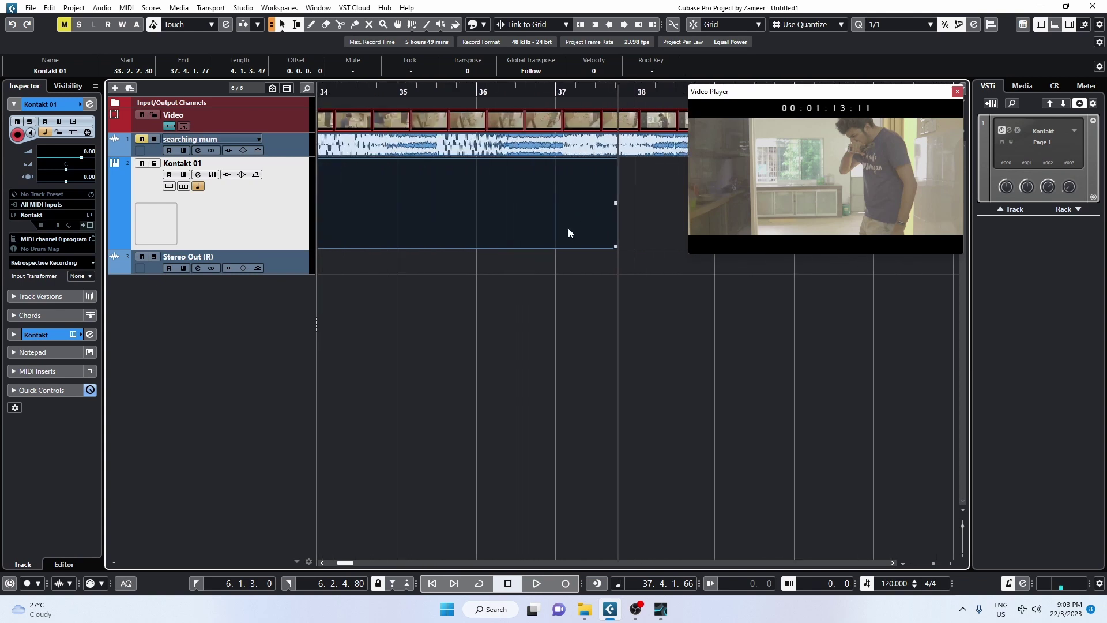
key(g)
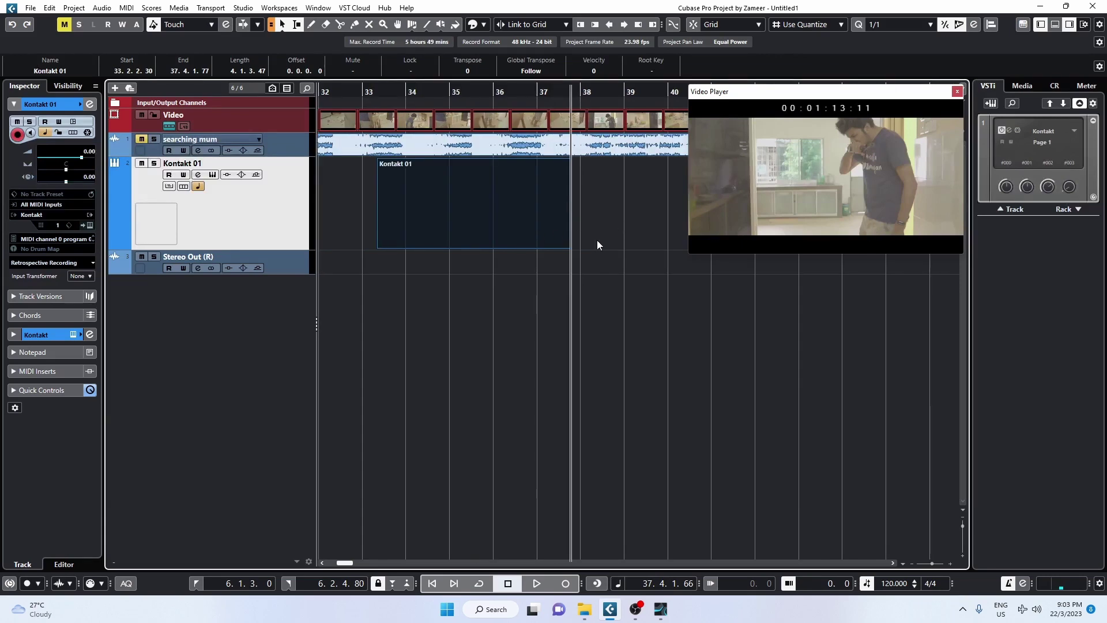
scroll(588, 241, up, 3)
Open the Kontakt 01 part at bar 33 in a separate Key Editor window and toggle its Video global track off and on.
double_click(572, 233)
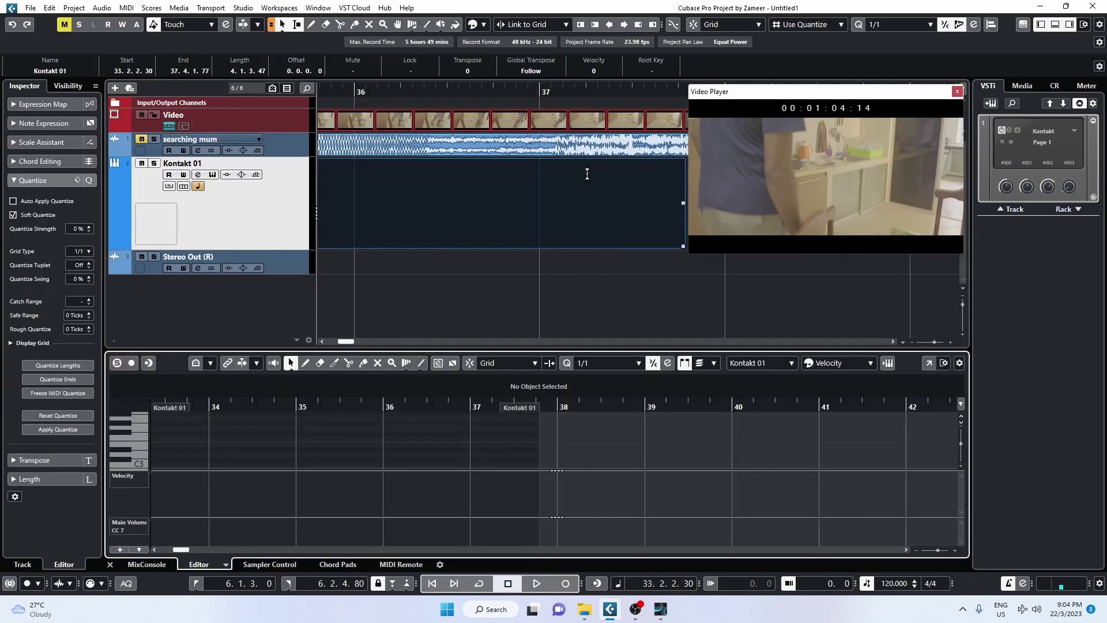
click(929, 363)
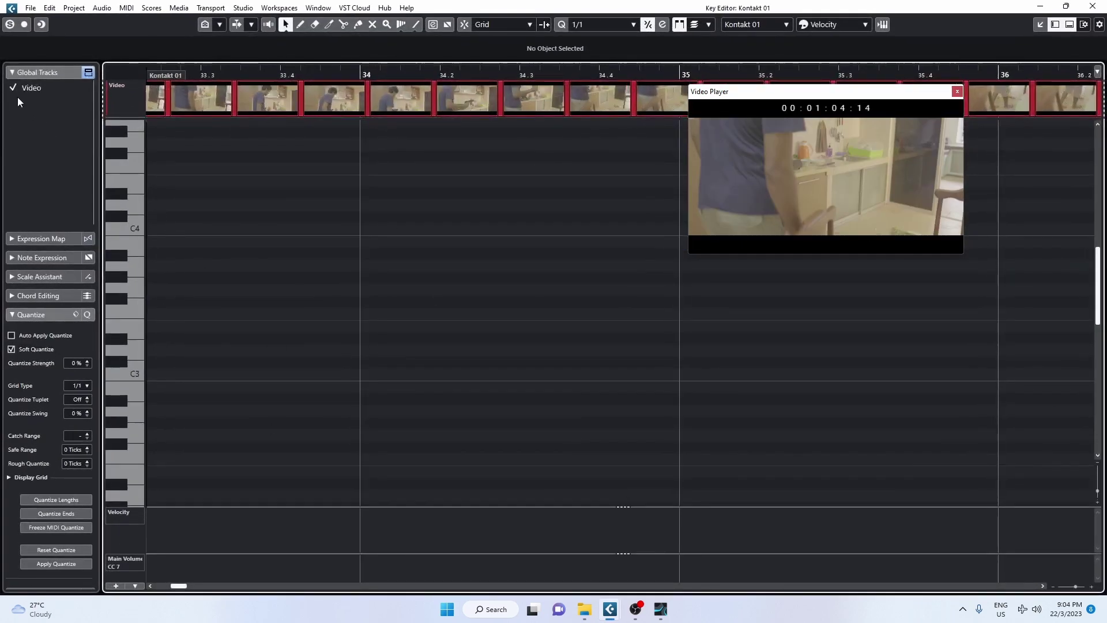
click(24, 88)
click(25, 87)
Draw an F3 note in the Kontakt 01 part from 34.1.1.60 to 37.4.1.51.
scroll(427, 263, down, 4)
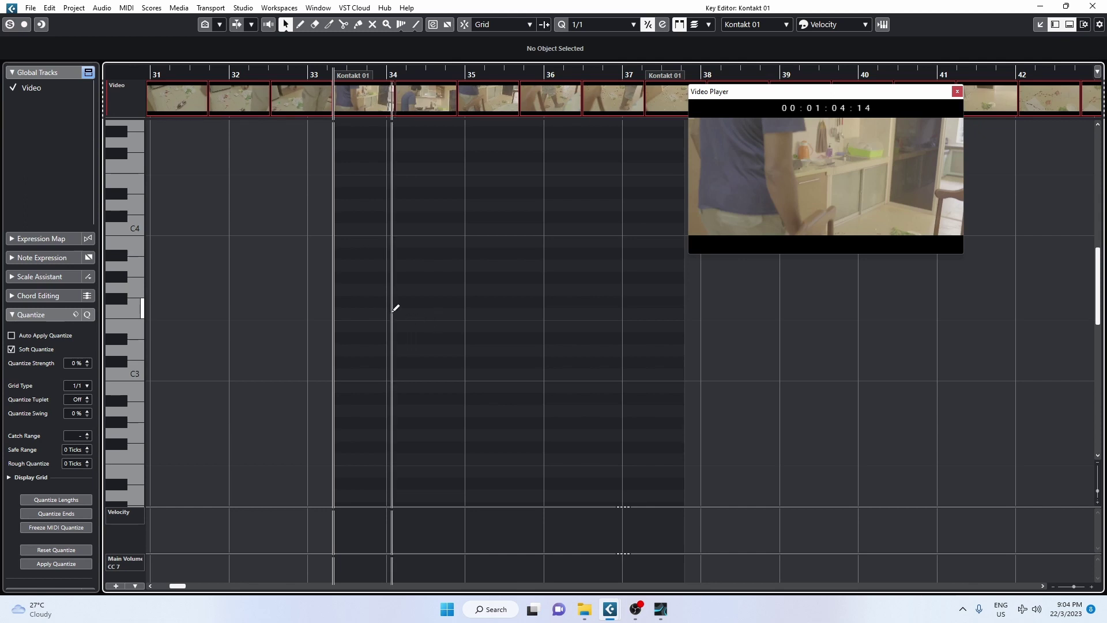
mouse_move(390, 313)
mouse_down()
mouse_move(529, 324)
mouse_move(702, 358)
mouse_move(677, 361)
mouse_move(688, 362)
mouse_up()
drag(417, 299, 400, 333)
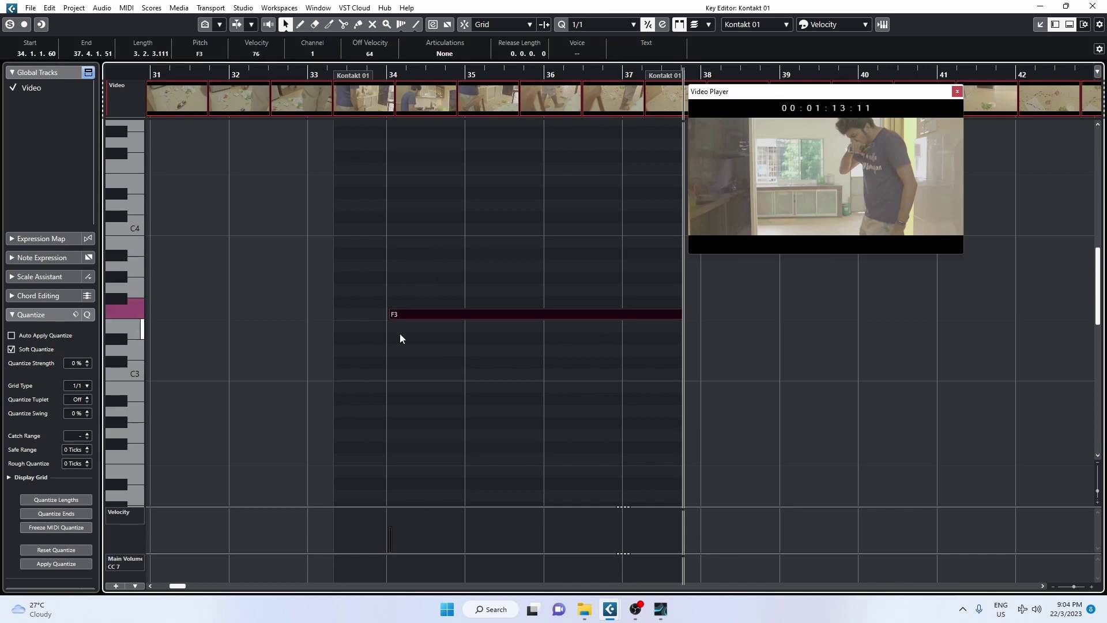
drag(668, 348, 458, 444)
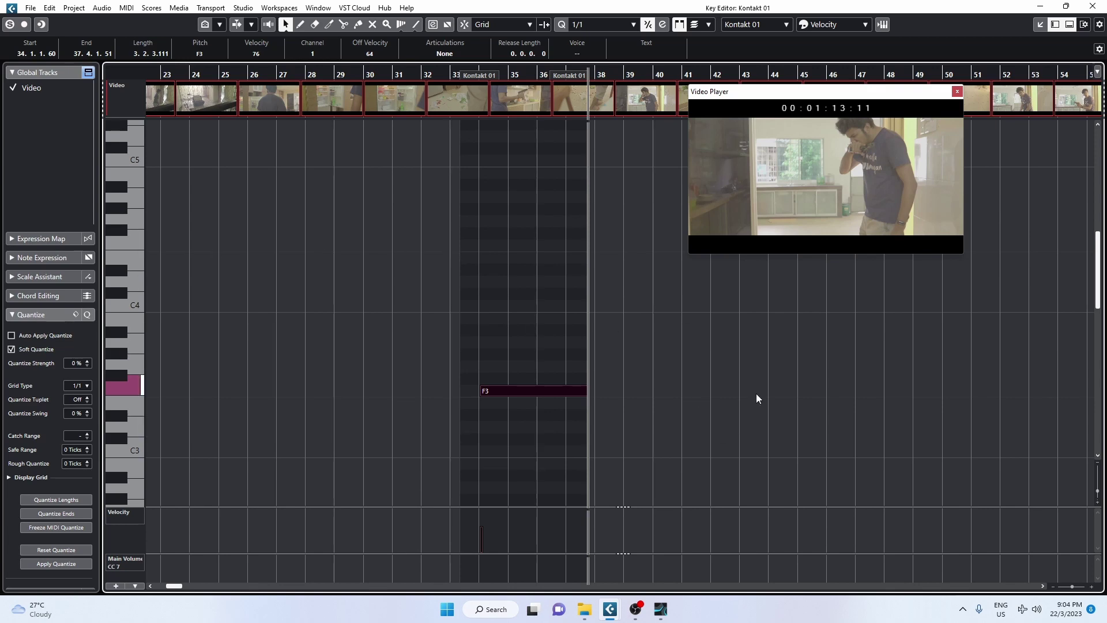
Switch to Studio One and import the searching mum video from the morto vivo folder at position 3.3.2.
click(660, 611)
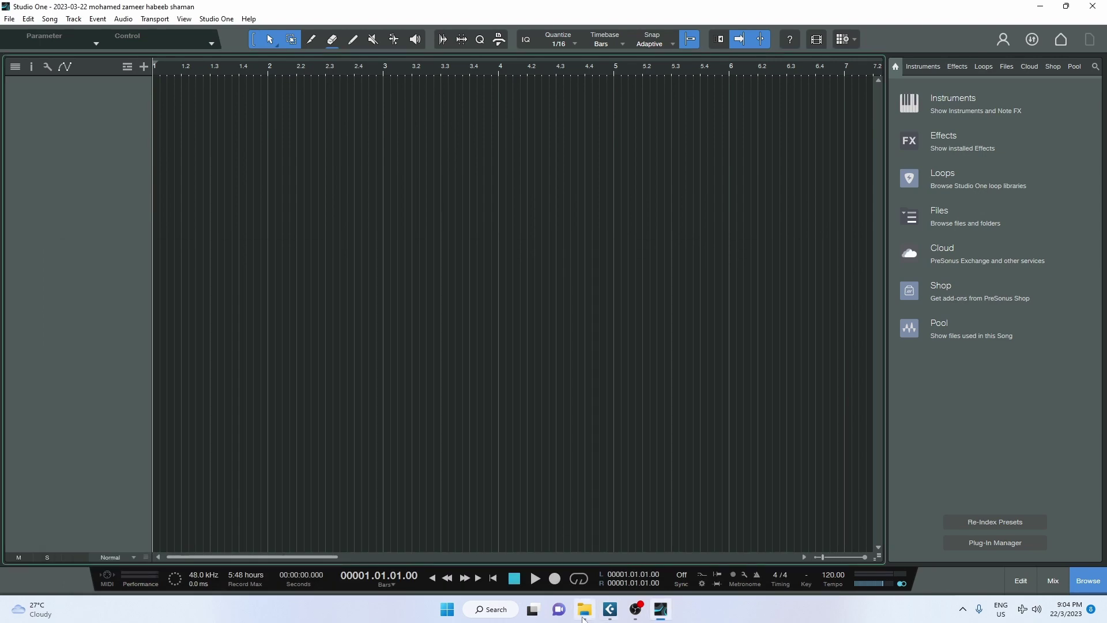
click(584, 611)
drag(707, 351, 514, 221)
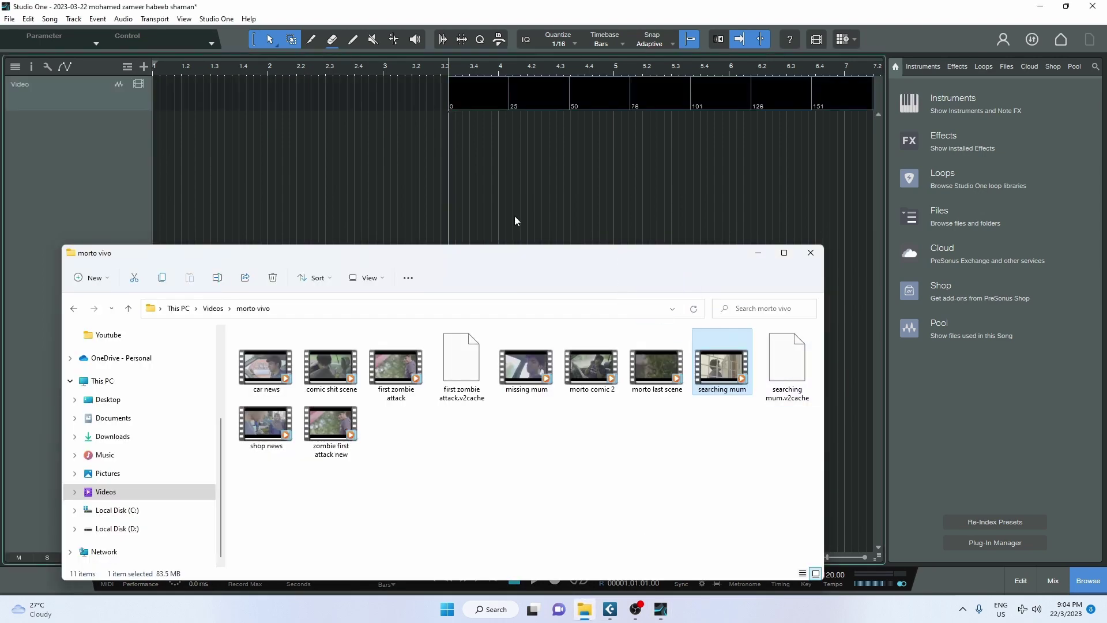
click(758, 252)
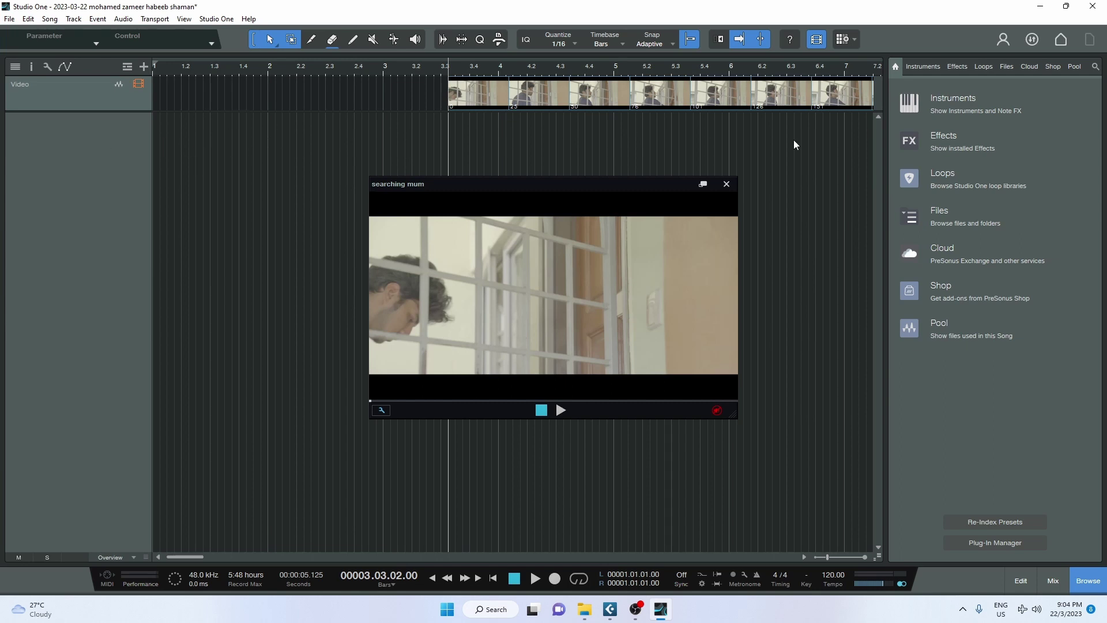
Add a Kontakt instrument track and move the video player window clear of the video clip's section of the timeline.
click(941, 103)
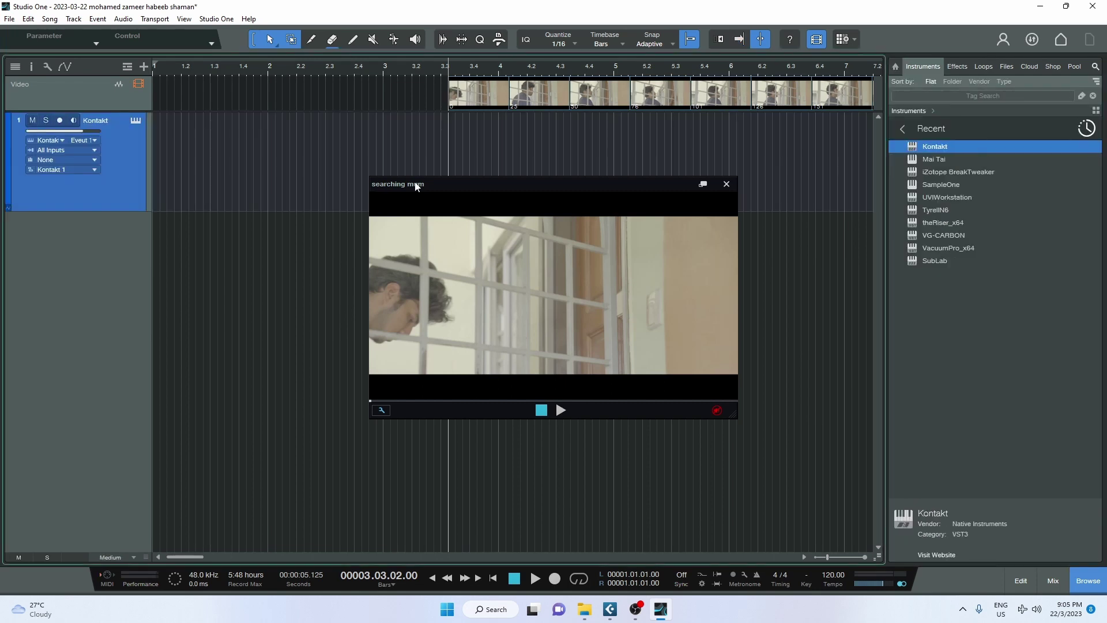
click(726, 184)
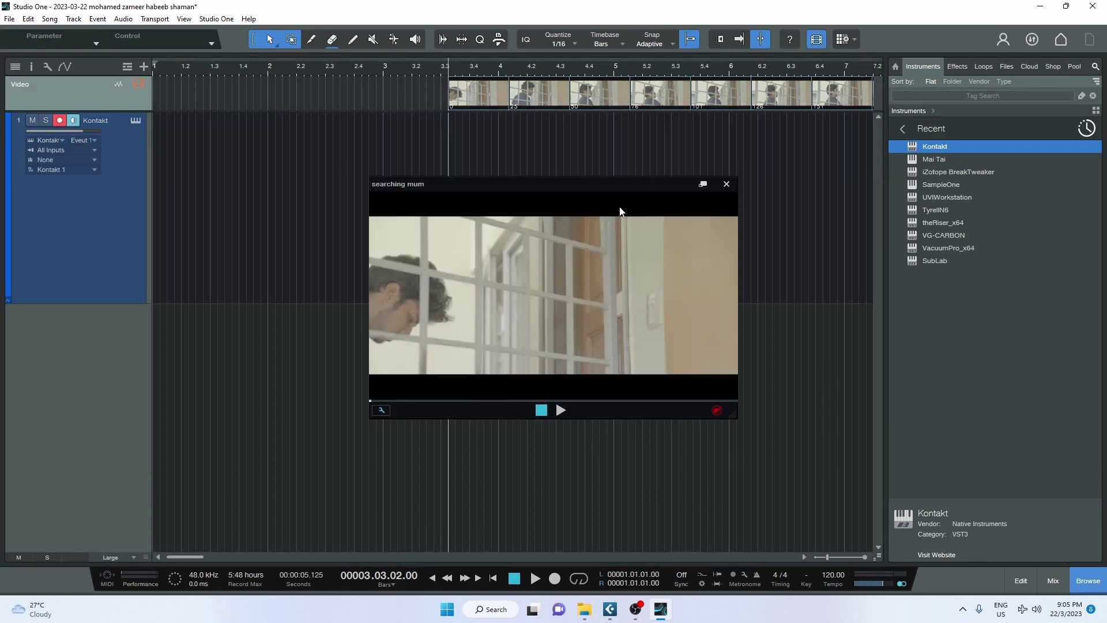
drag(631, 188, 288, 173)
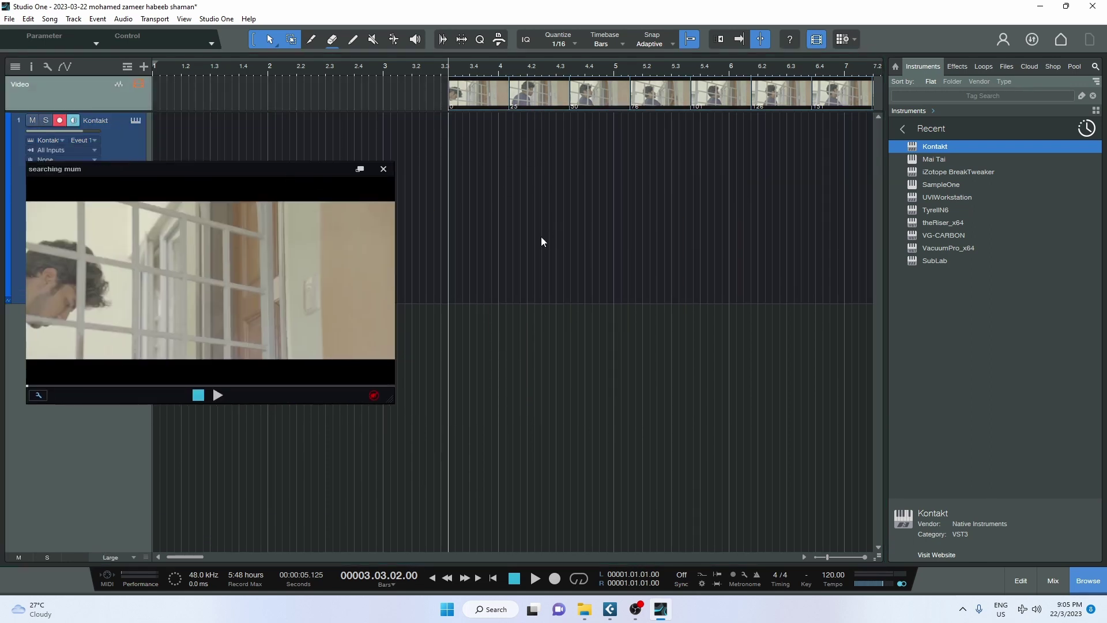
Try drawing a part on the Kontakt track from 3.3.3 to about 6.4.3.
scroll(472, 242, up, 2)
click(500, 252)
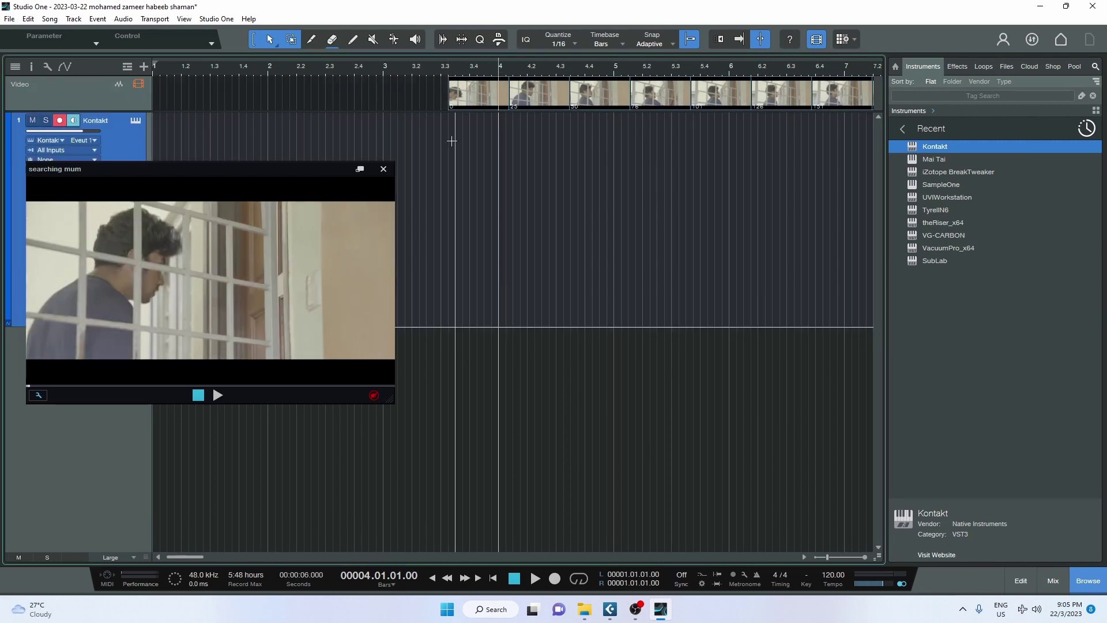
drag(455, 168, 645, 228)
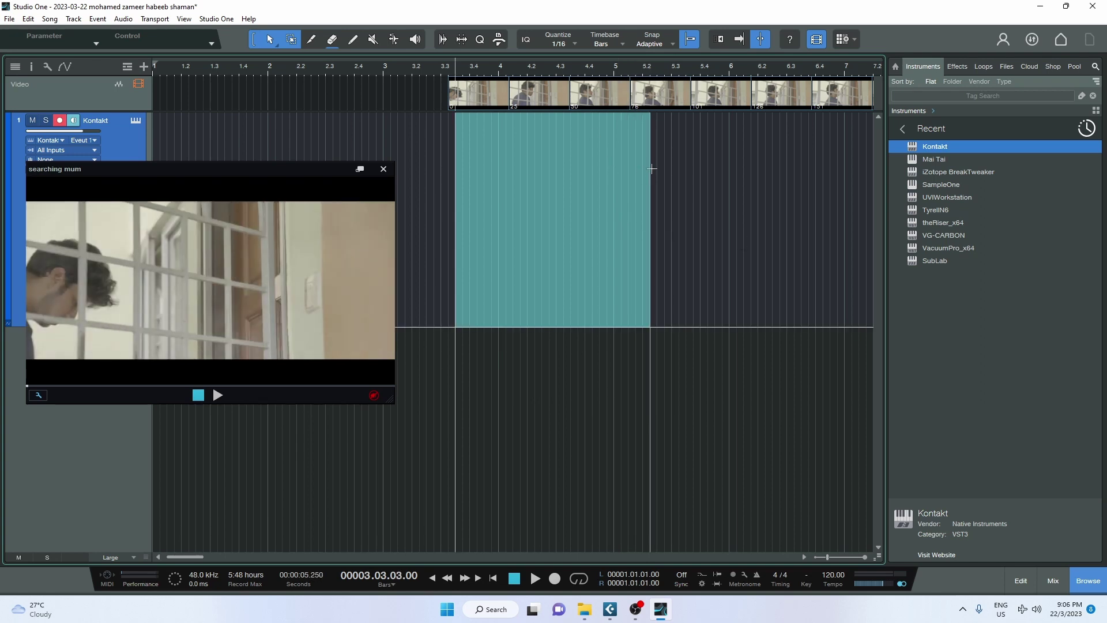
drag(647, 168, 838, 183)
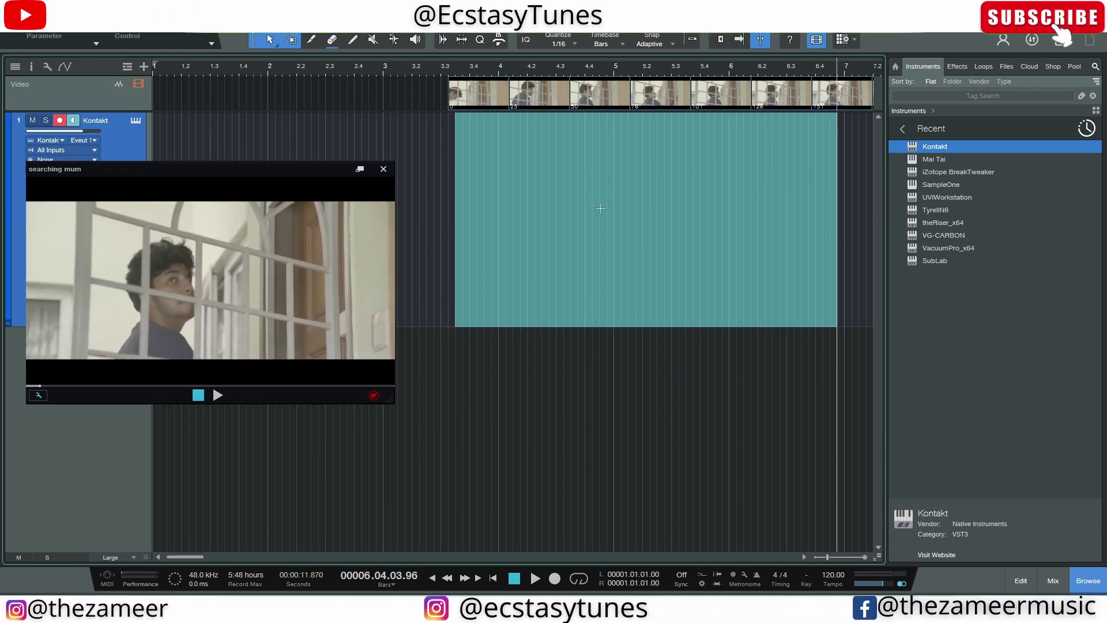
Try drawing a Kontakt part from about 3.3 to 5.3 with cursor-follows-edit-position off, and turn that option back on.
scroll(454, 179, down, 1)
scroll(644, 176, up, 1)
drag(440, 194, 639, 190)
click(669, 192)
drag(443, 166, 670, 222)
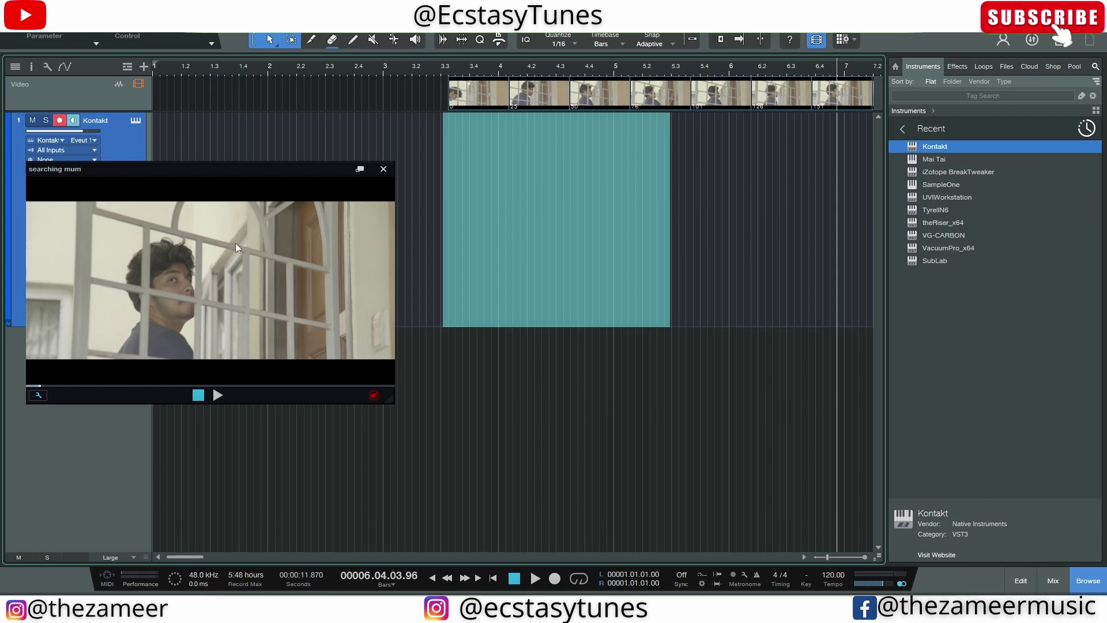
click(760, 39)
Draw a part on the Kontakt track from 3.4.1.40 to about 5.4 and open it in the note editor.
click(709, 190)
drag(472, 188, 707, 208)
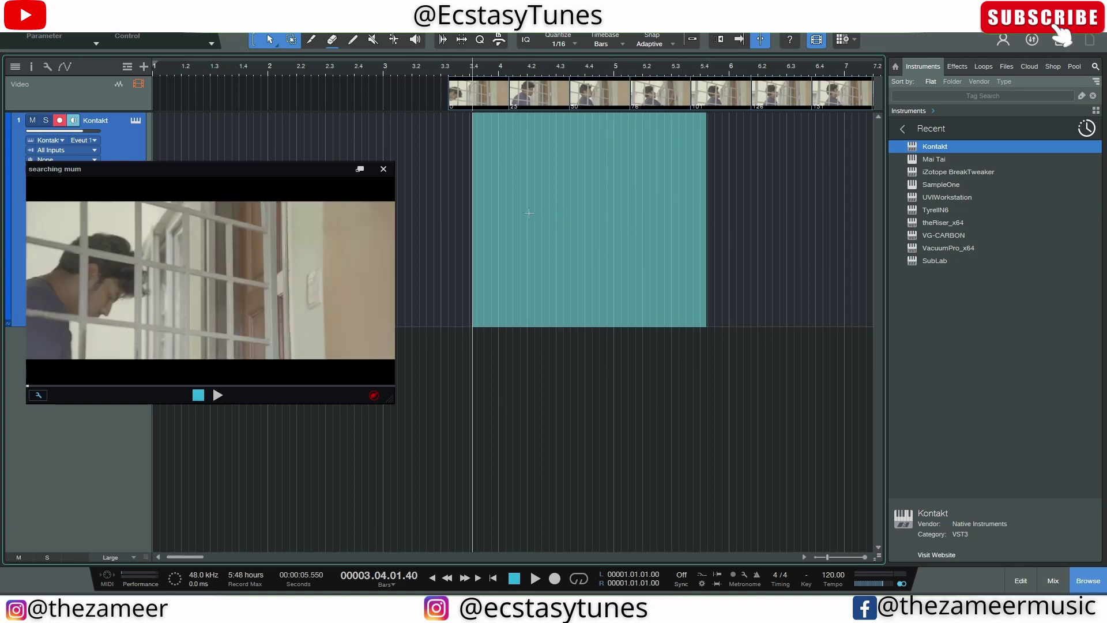
double_click(497, 304)
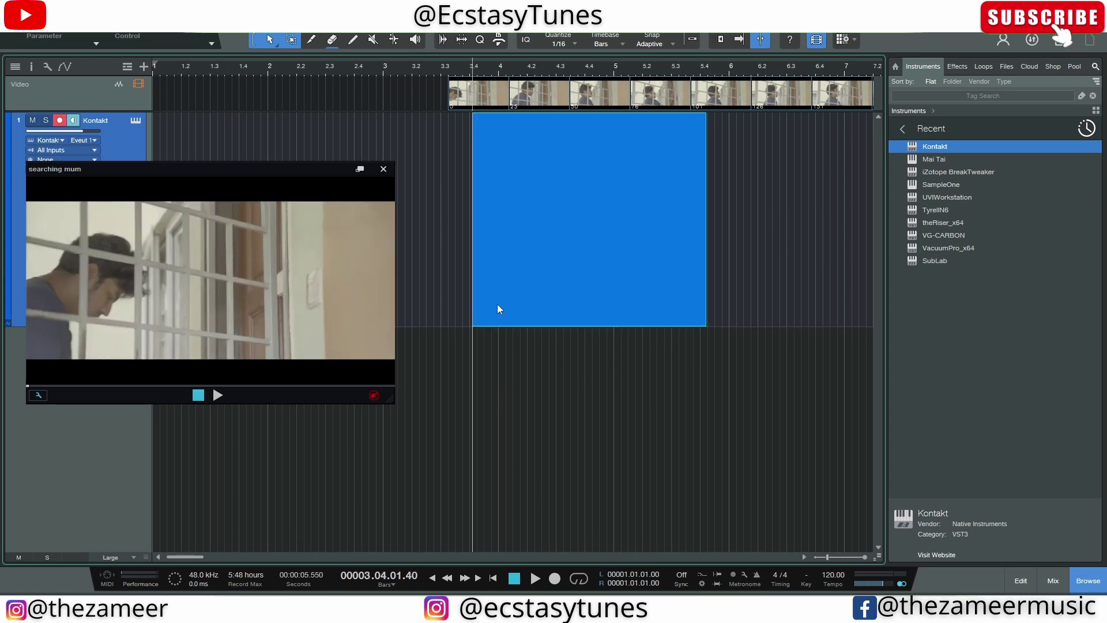
double_click(523, 306)
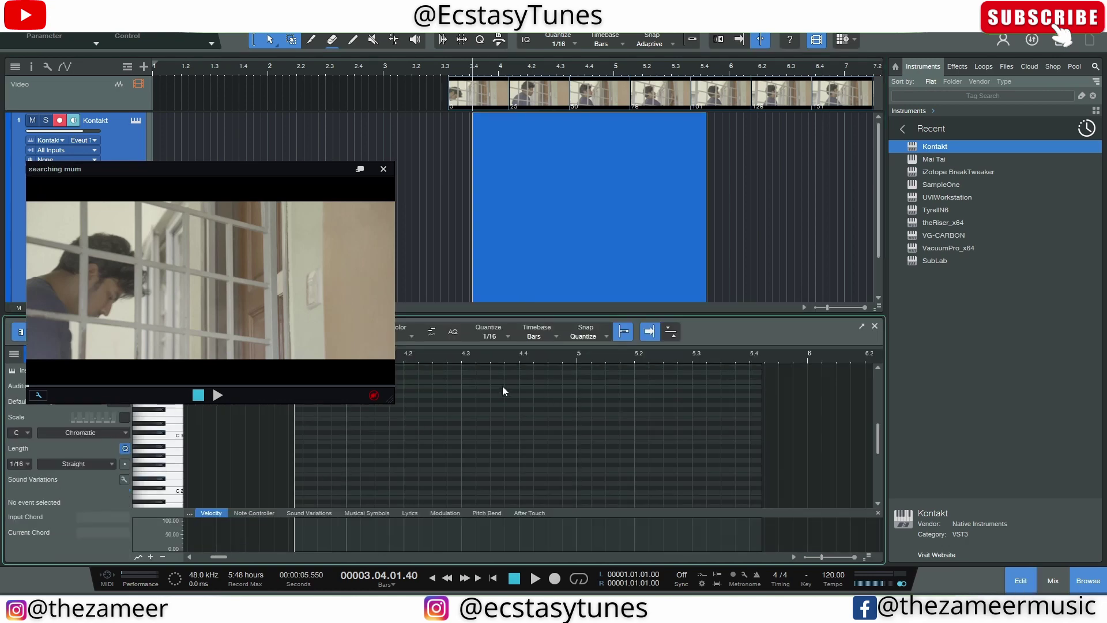
Draw a C 2 note starting at 3.4.2.00 and lengthen it to end at 4.4.1.28.
mouse_move(385, 478)
mouse_down()
mouse_move(530, 461)
mouse_move(566, 478)
mouse_up()
drag(374, 479, 389, 478)
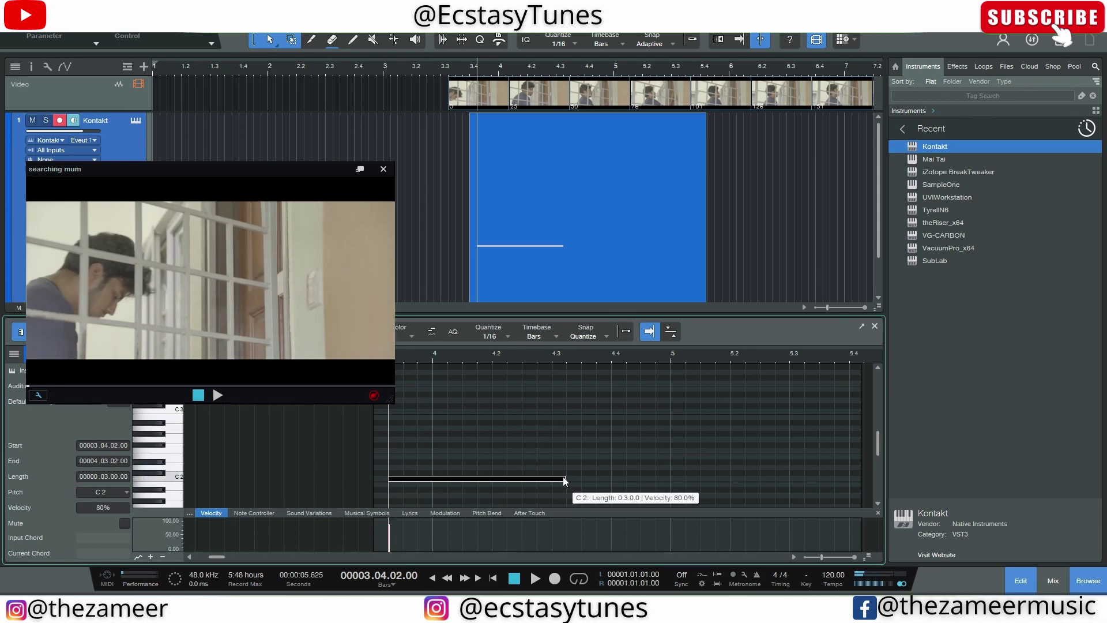
drag(566, 479, 613, 493)
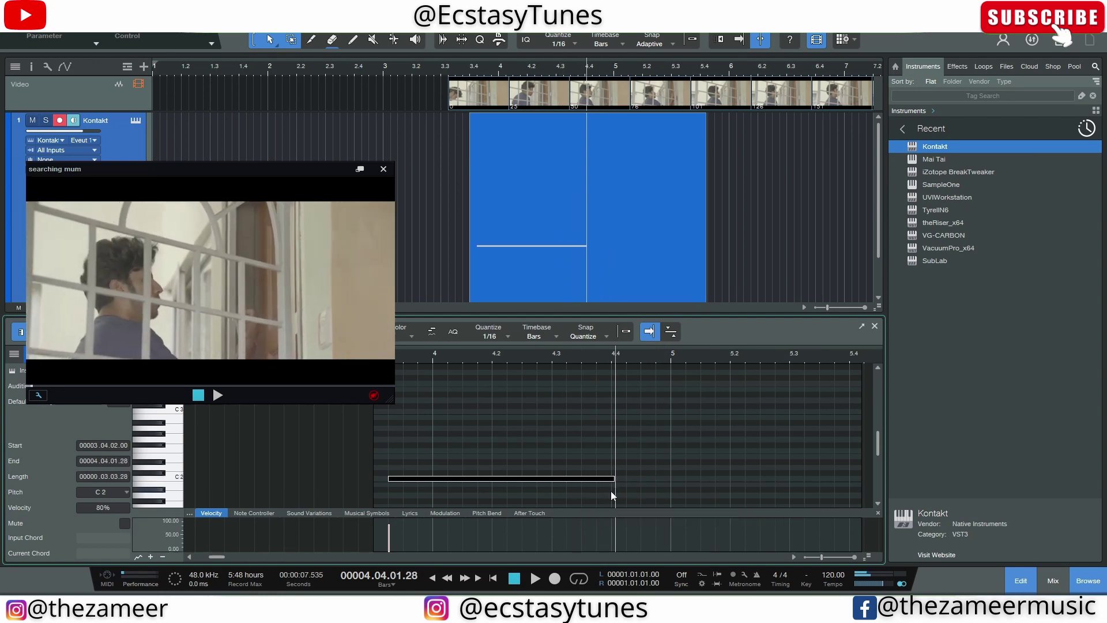
Extend the start of the C 2 note back to 3.4.1.07.
drag(388, 479, 374, 480)
scroll(286, 459, down, 5)
scroll(249, 478, up, 3)
scroll(249, 478, up, 5)
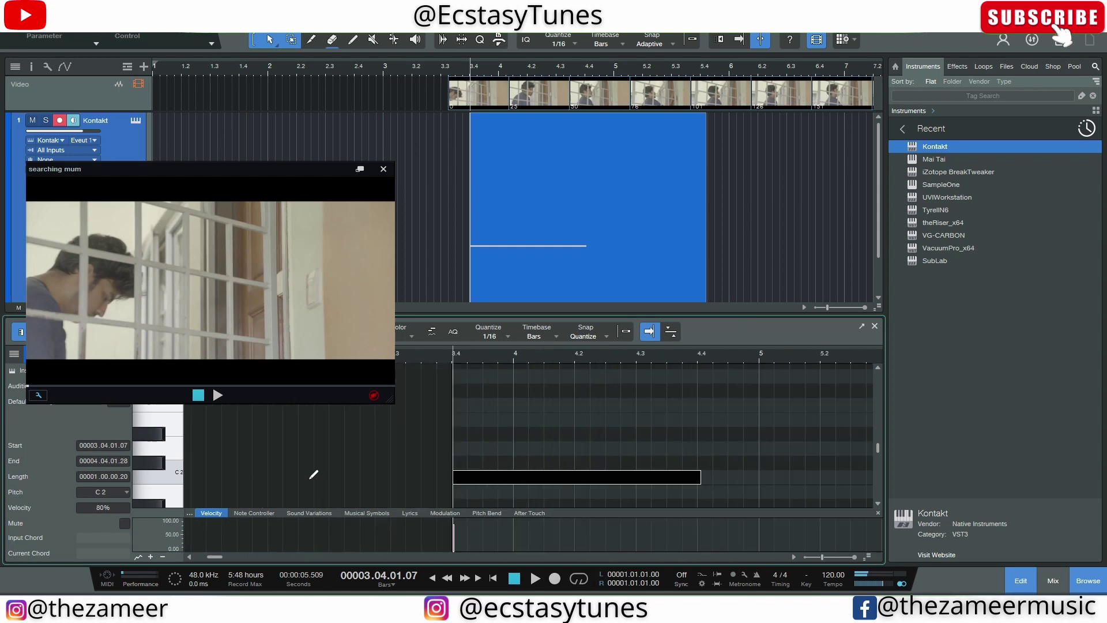
Lengthen the C 2 note to end at 5.4.2.51 and extend the Kontakt part to 7.4.3.73.
scroll(311, 478, down, 4)
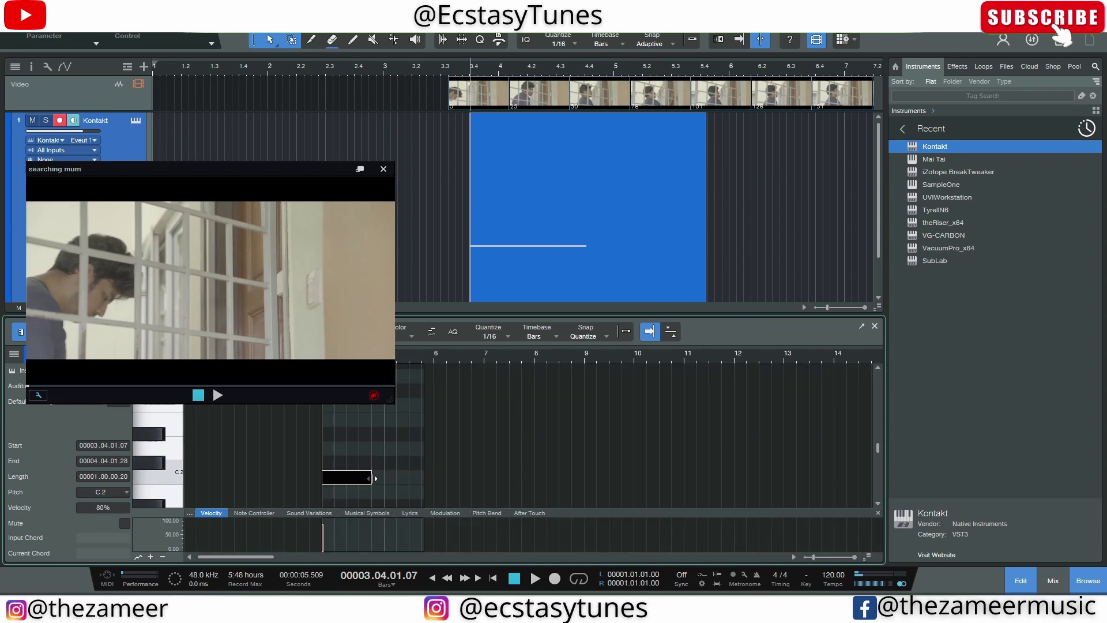
drag(374, 478, 428, 481)
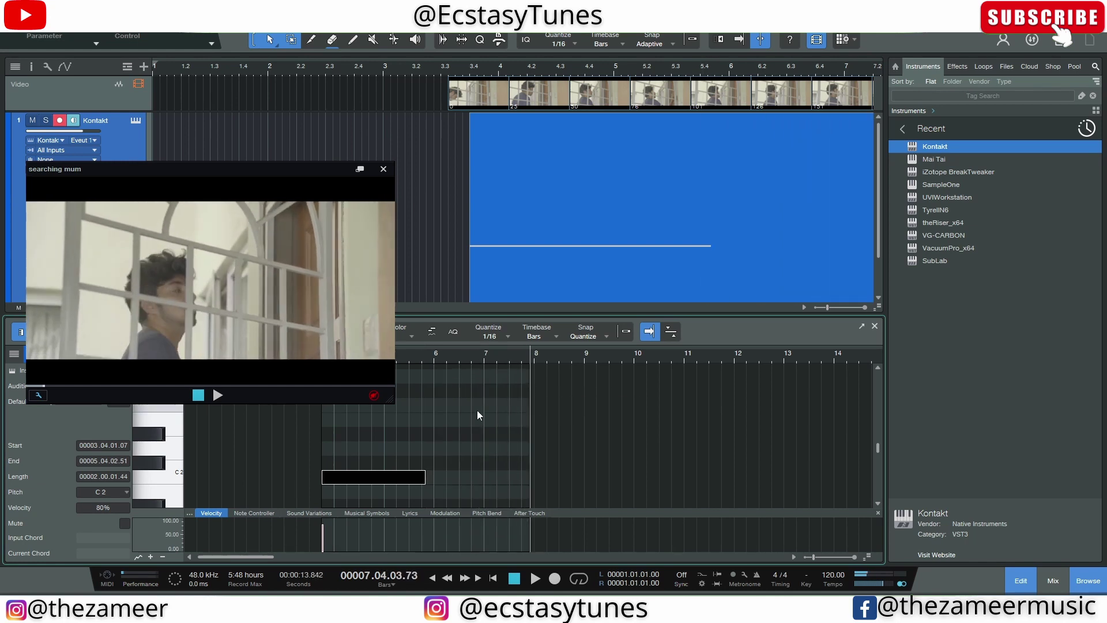
click(477, 415)
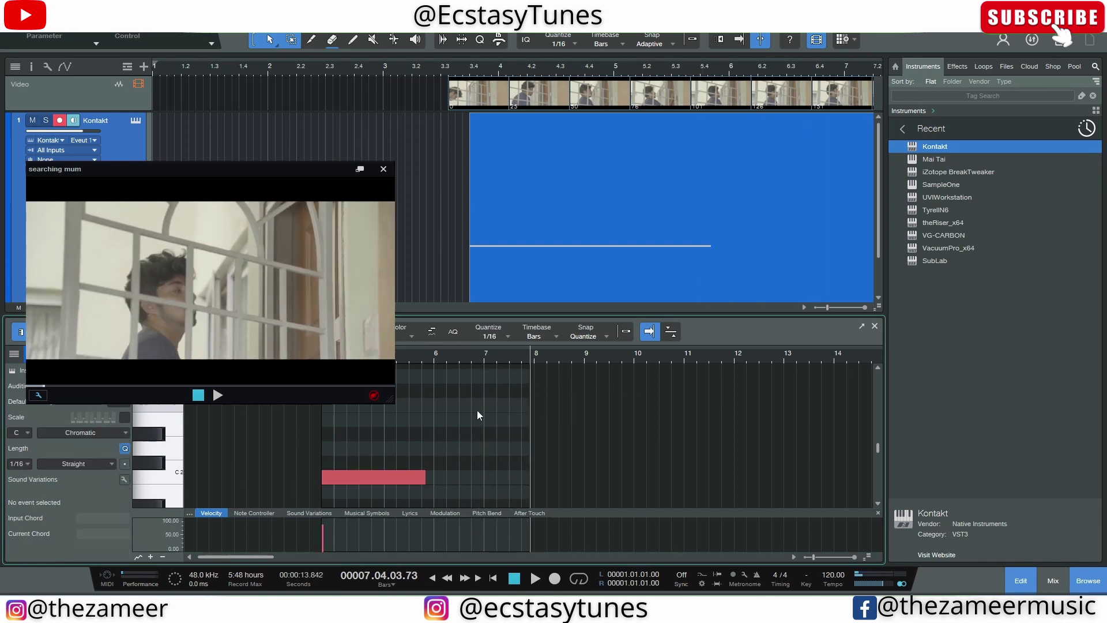